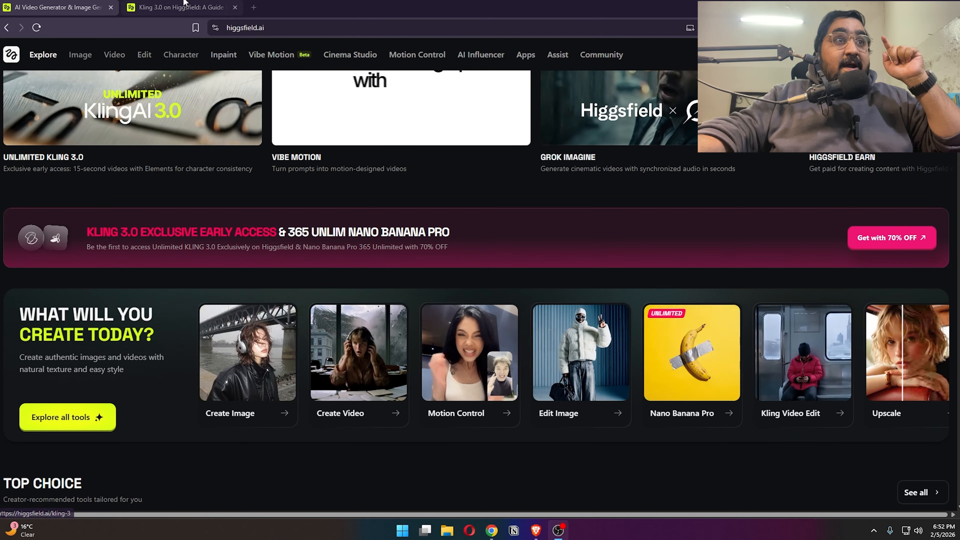
Step: Read the Kling 3.0 guide's sections on multi-shot generation, start and end frame control, elements, motion and audio support
click(181, 8)
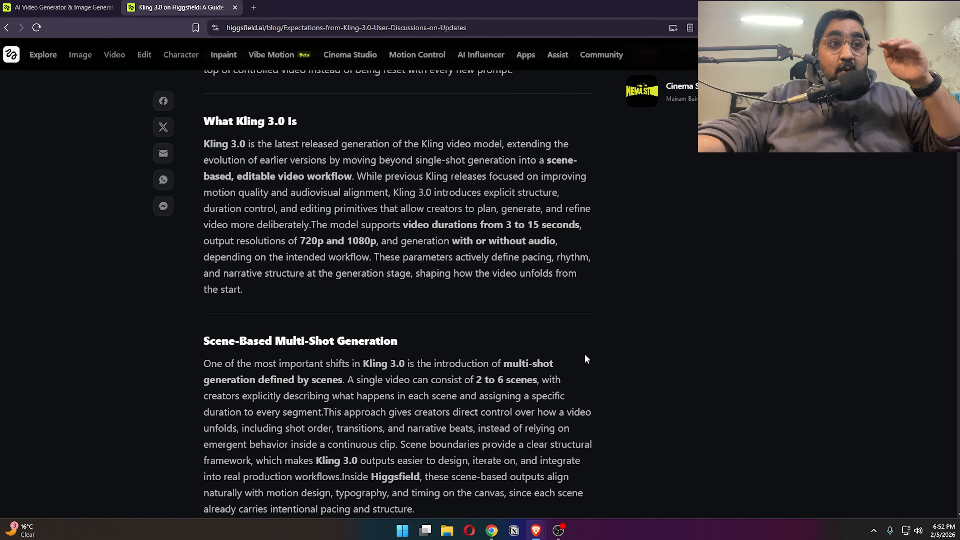
scroll(586, 357, down, 2)
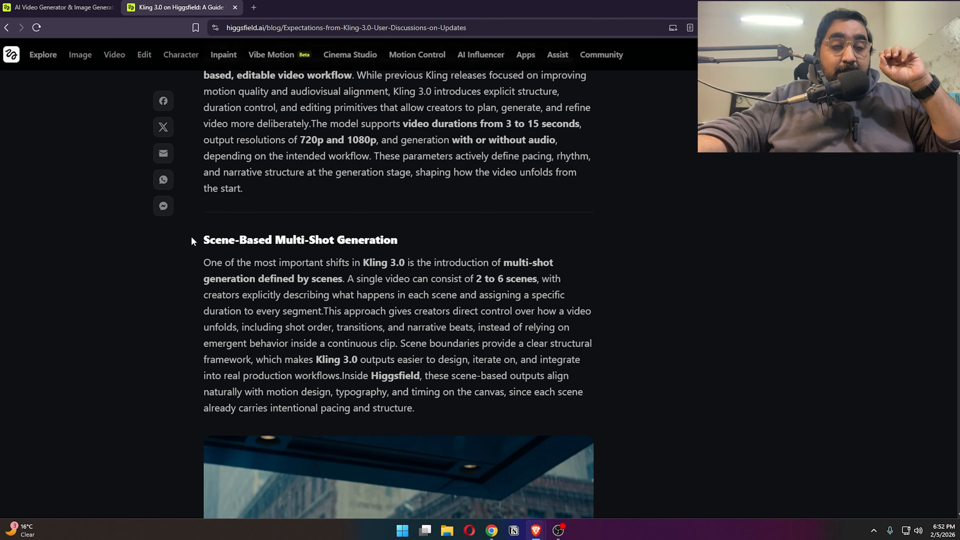
scroll(192, 236, down, 9)
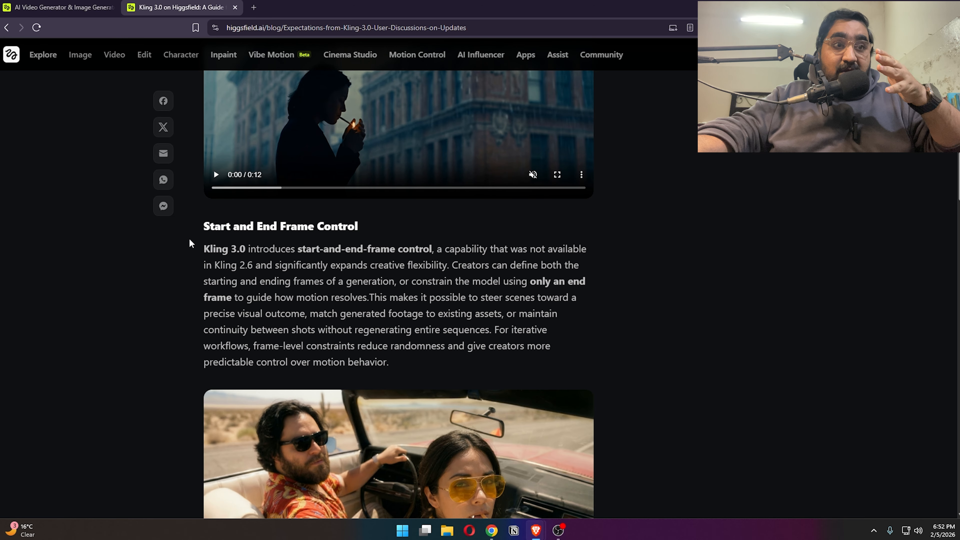
scroll(191, 243, down, 10)
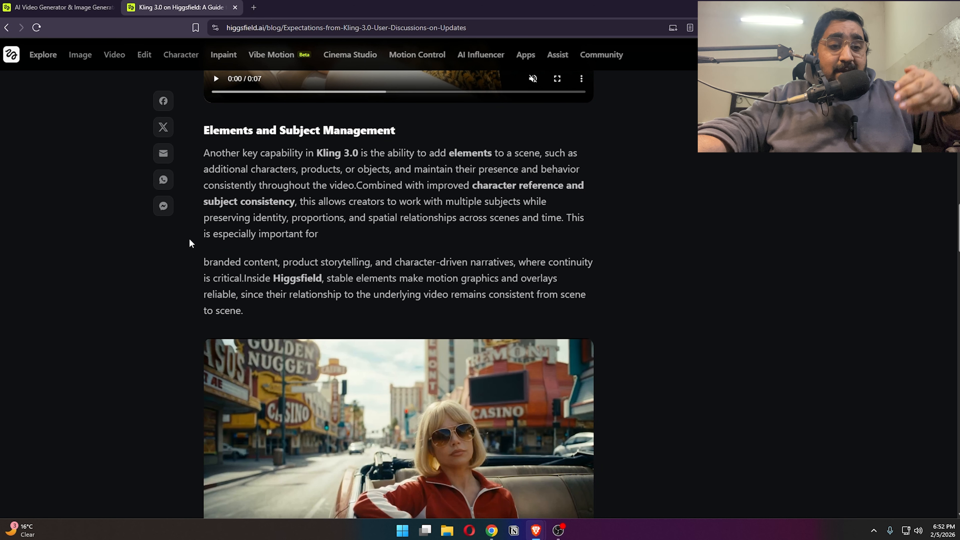
scroll(189, 241, down, 9)
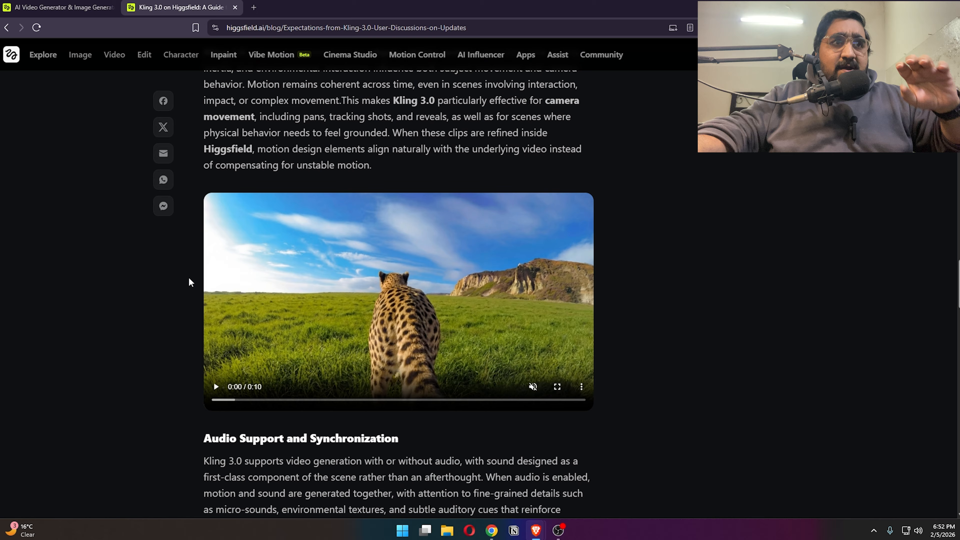
Step: Return to the Higgsfield home page and open its Create Video tool
click(101, 8)
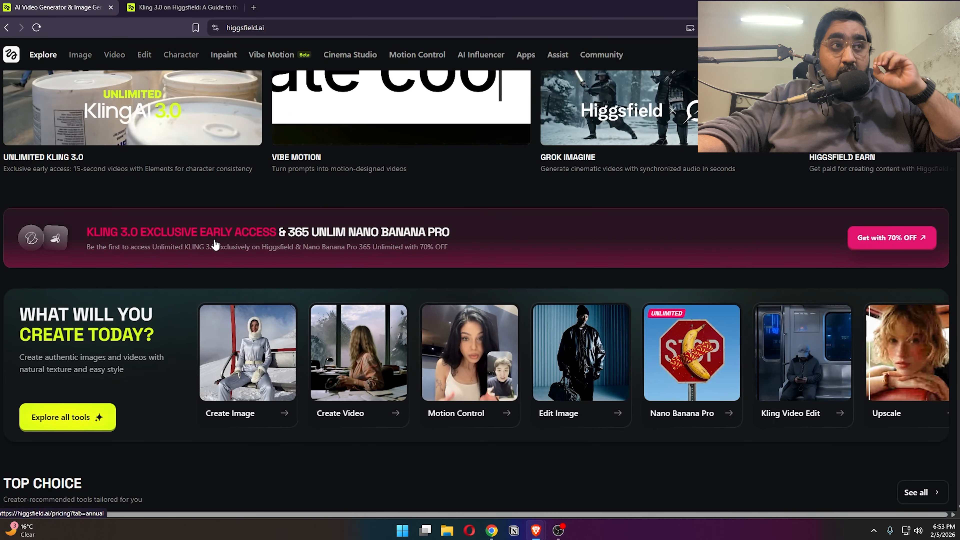
mouse_move(115, 55)
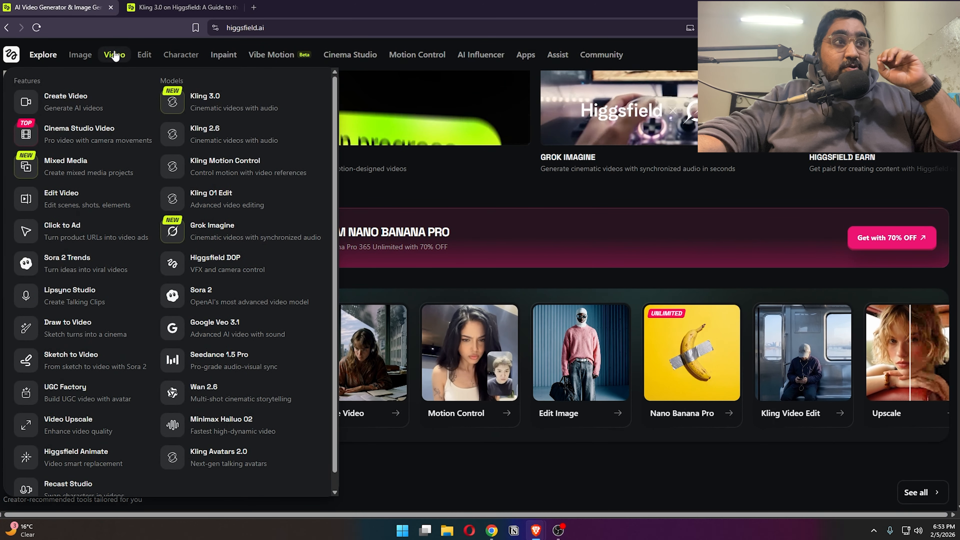
click(62, 105)
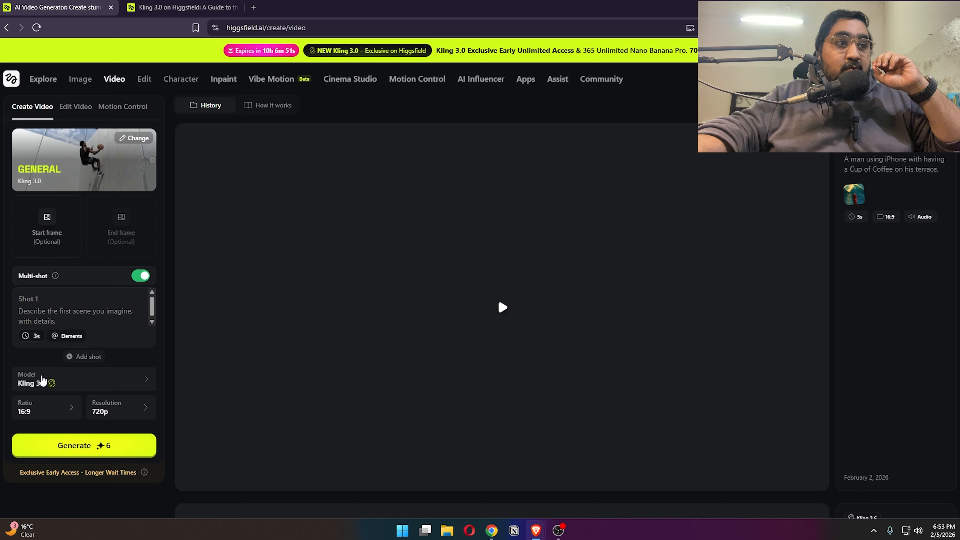
Step: Switch the video model to Kling 2.6 and back to Kling 3.0, and turn Multi-shot off
click(58, 383)
click(242, 205)
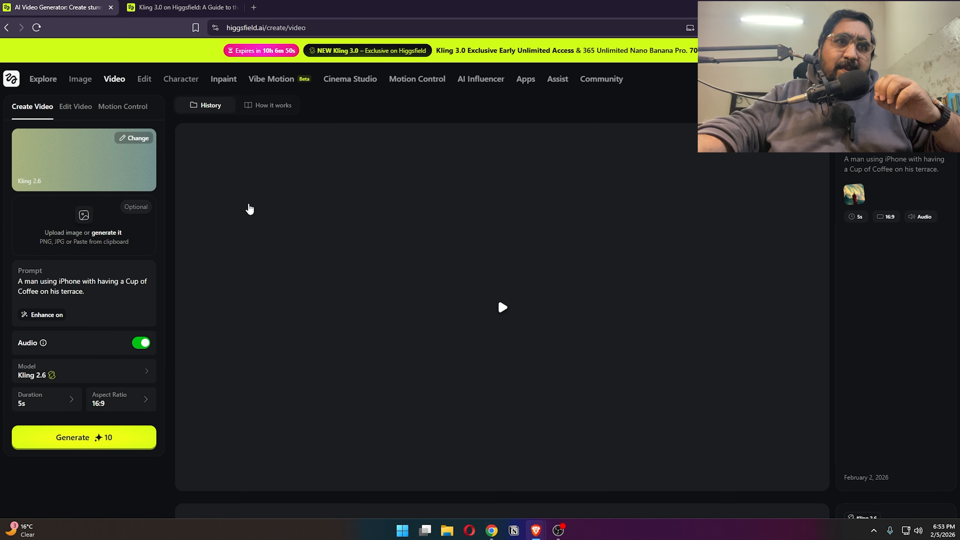
click(45, 380)
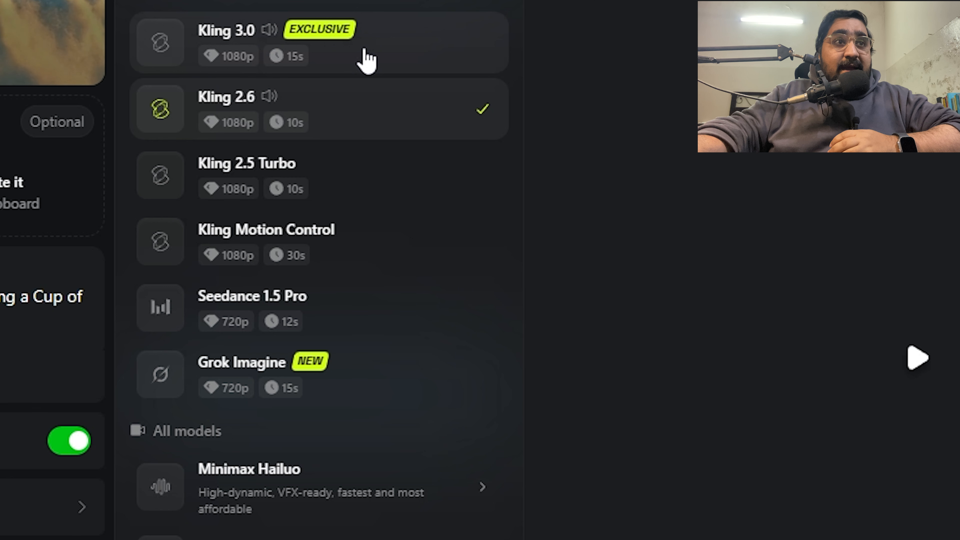
click(365, 59)
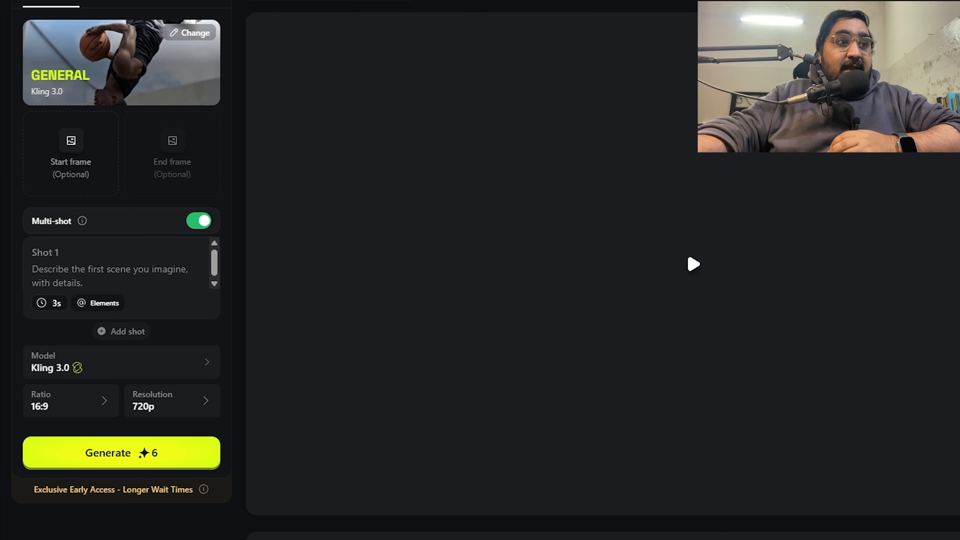
click(200, 221)
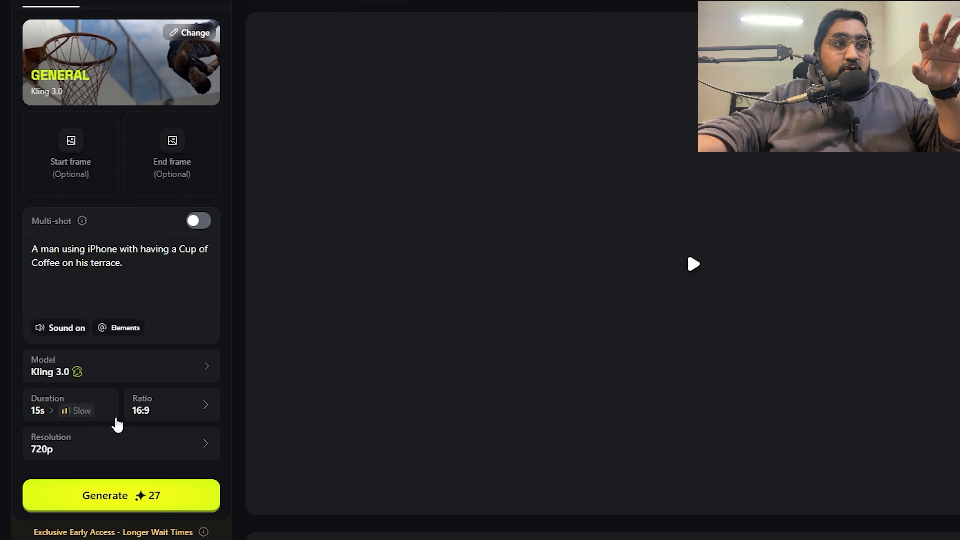
Step: Examine the duration and aspect ratio options under Kling 2.6, and restore Kling 3.0 as the model
click(102, 376)
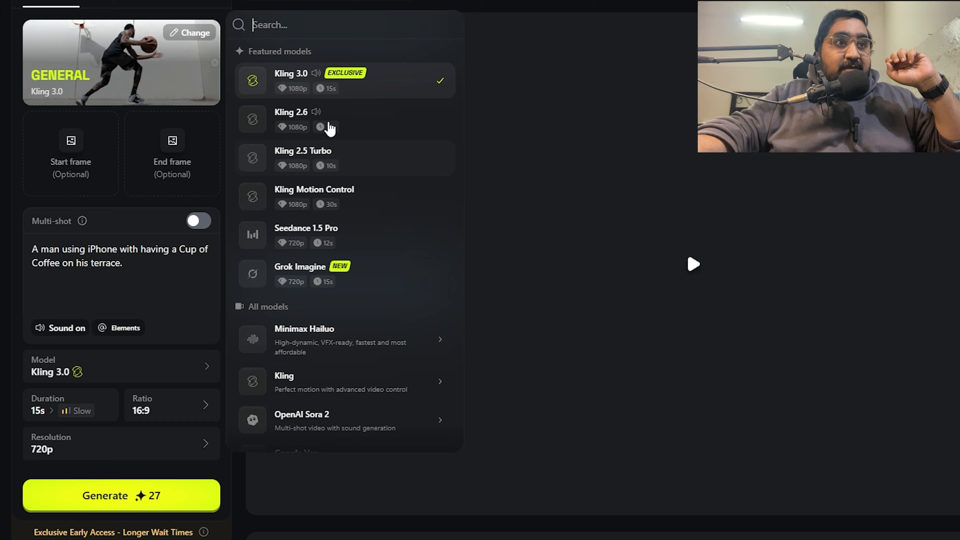
click(329, 126)
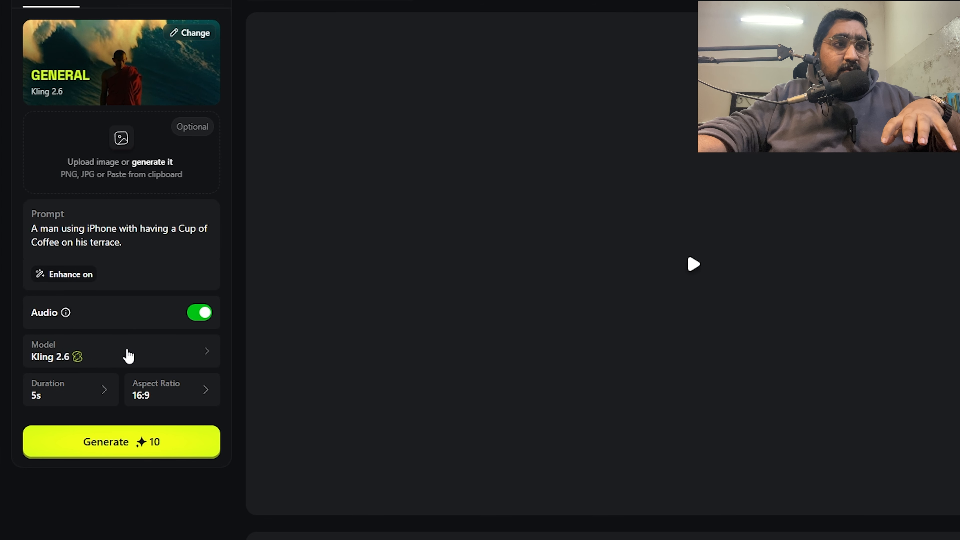
click(54, 393)
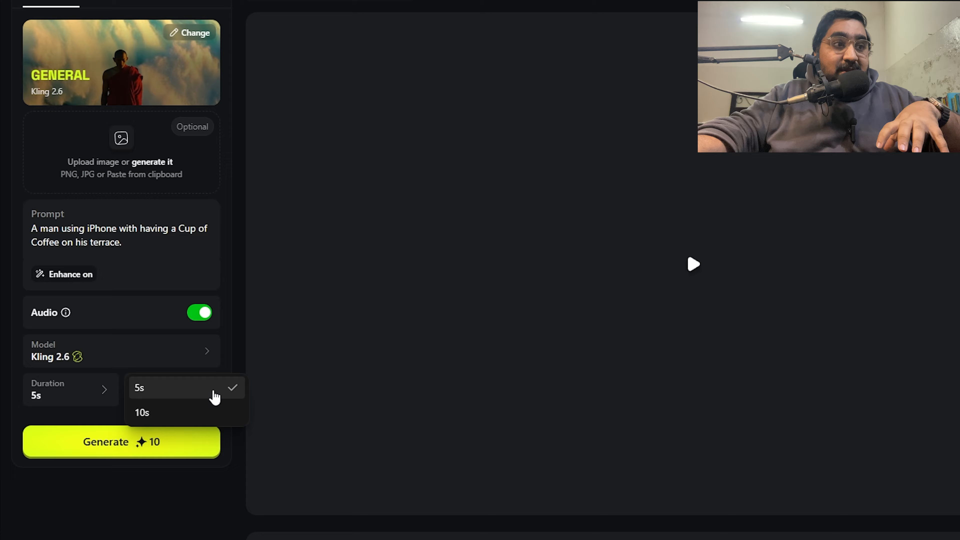
click(210, 483)
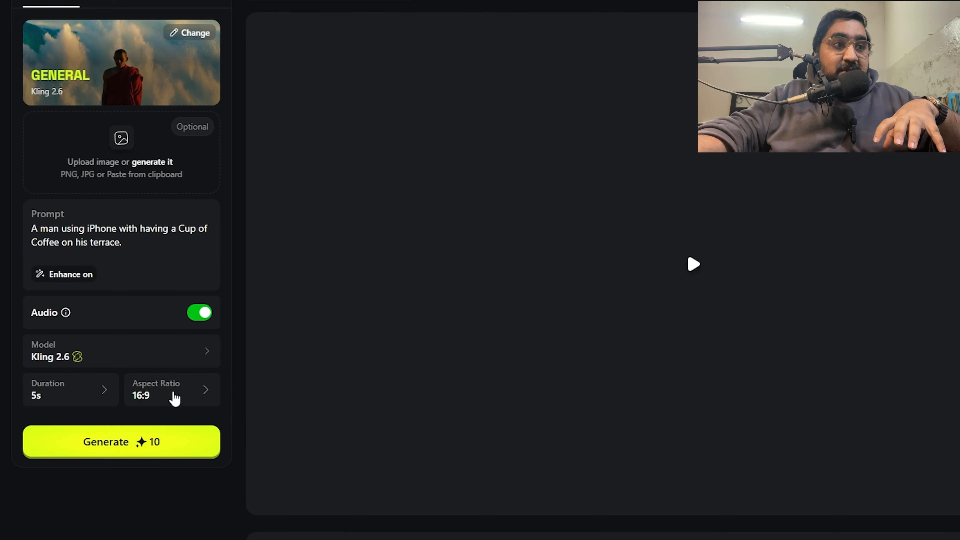
click(178, 398)
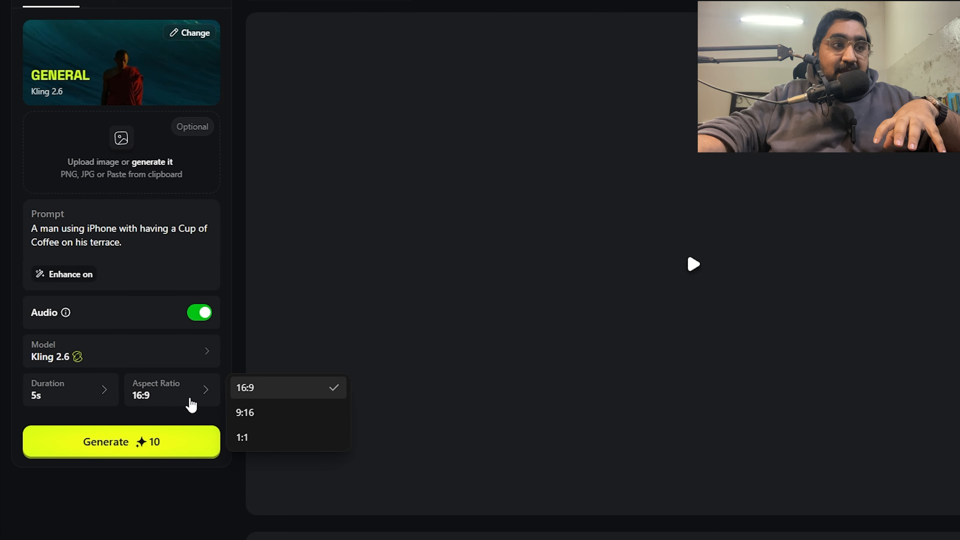
click(171, 493)
click(60, 393)
click(93, 352)
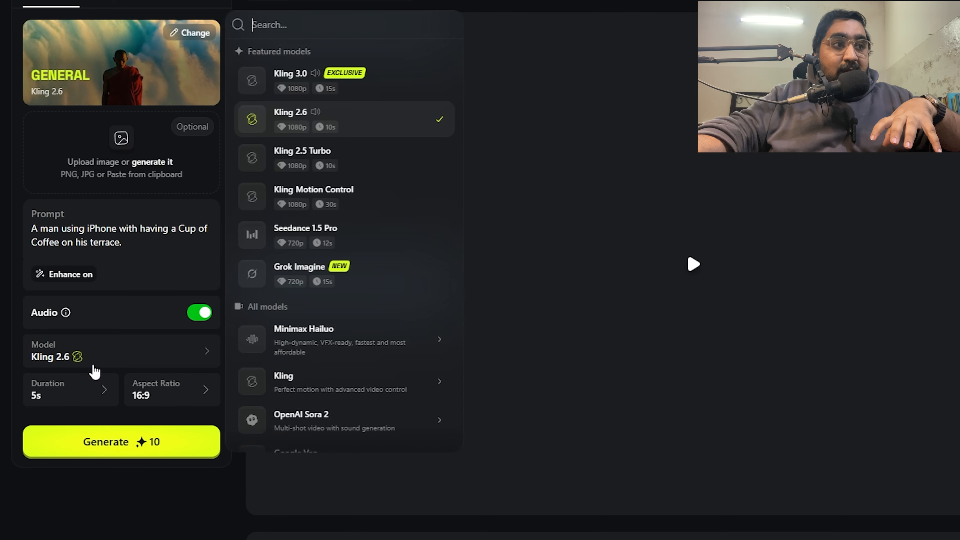
click(299, 90)
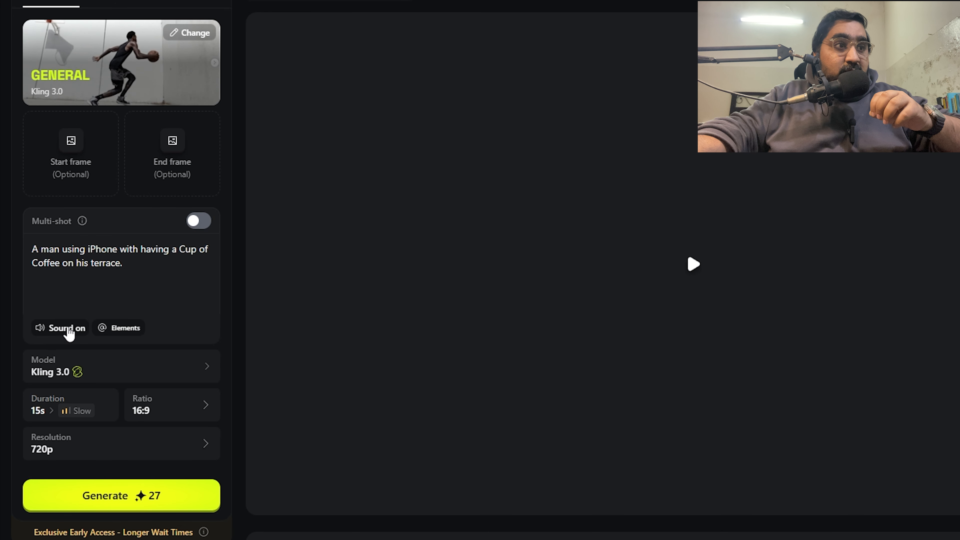
Step: Examine the sound, duration, ratio and resolution options that Kling 3.0 offers
click(69, 333)
click(81, 333)
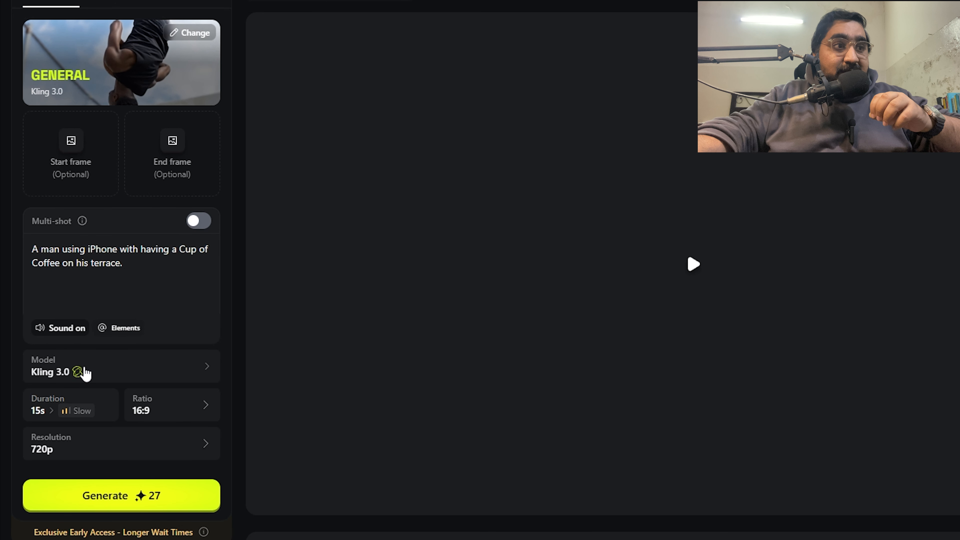
click(51, 412)
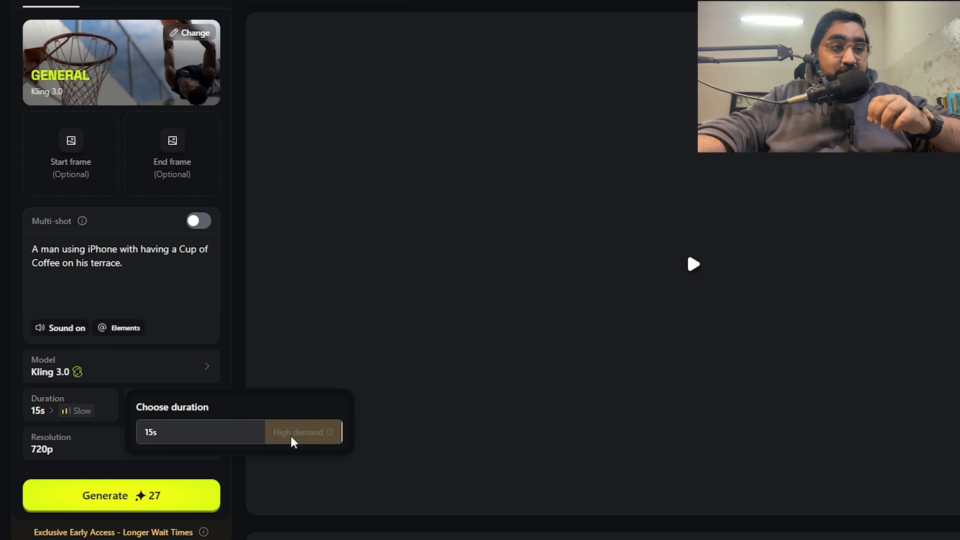
drag(294, 442, 374, 454)
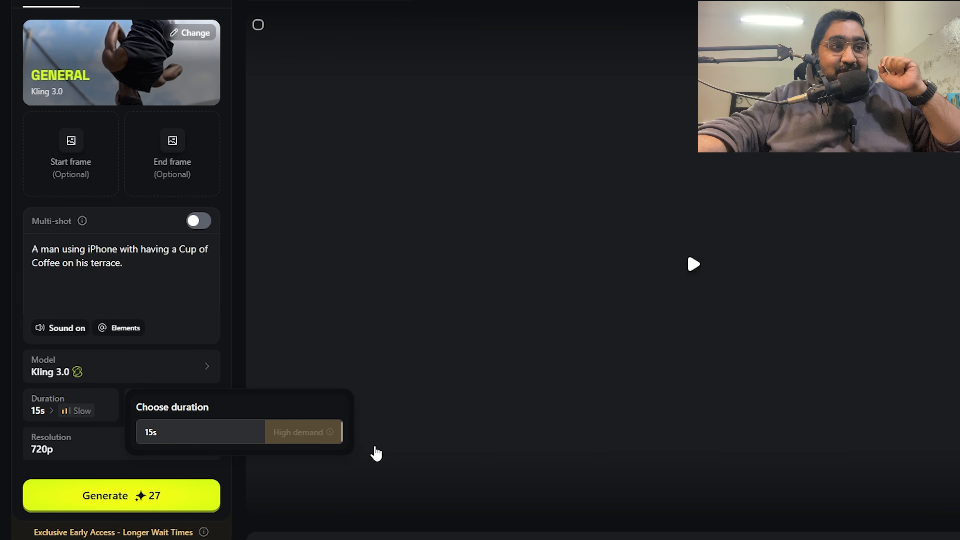
drag(321, 435, 344, 453)
click(71, 431)
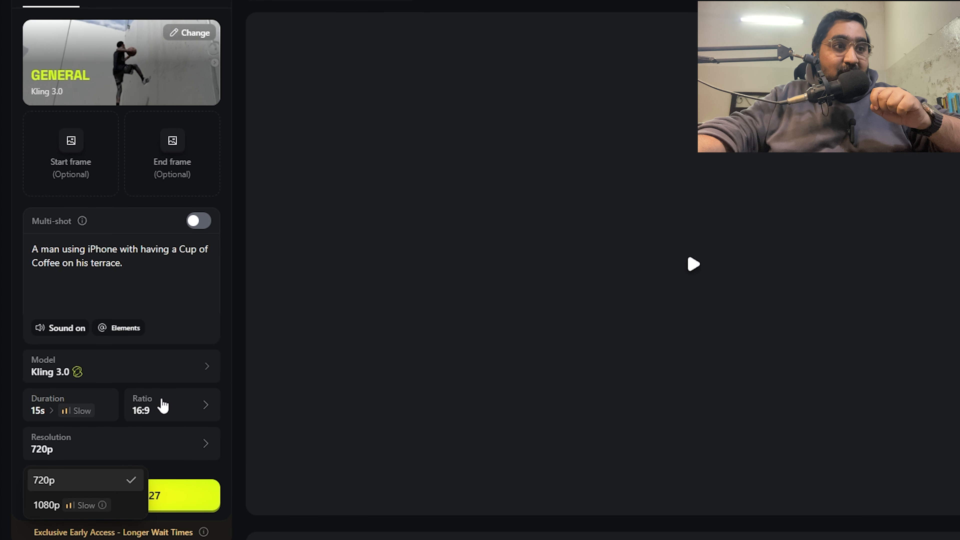
click(160, 401)
click(172, 412)
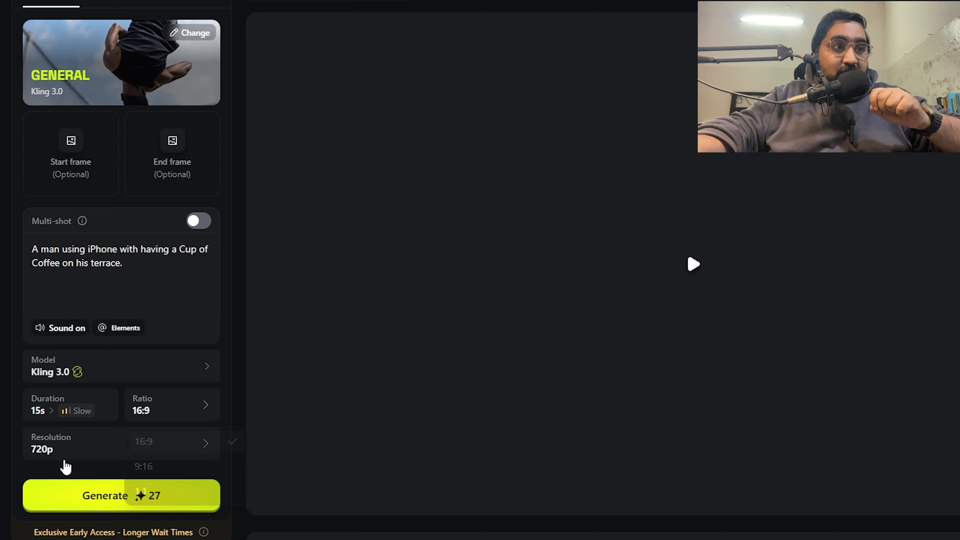
click(66, 450)
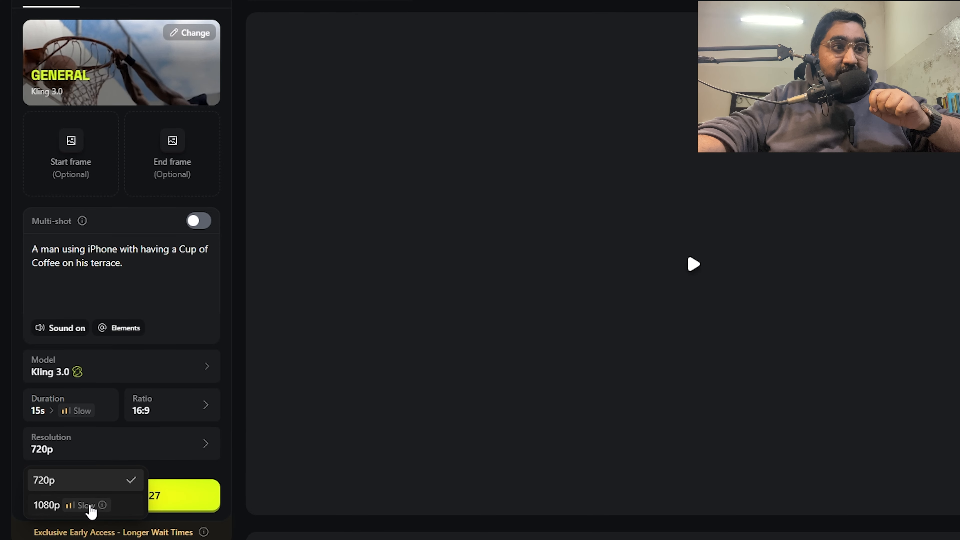
click(177, 470)
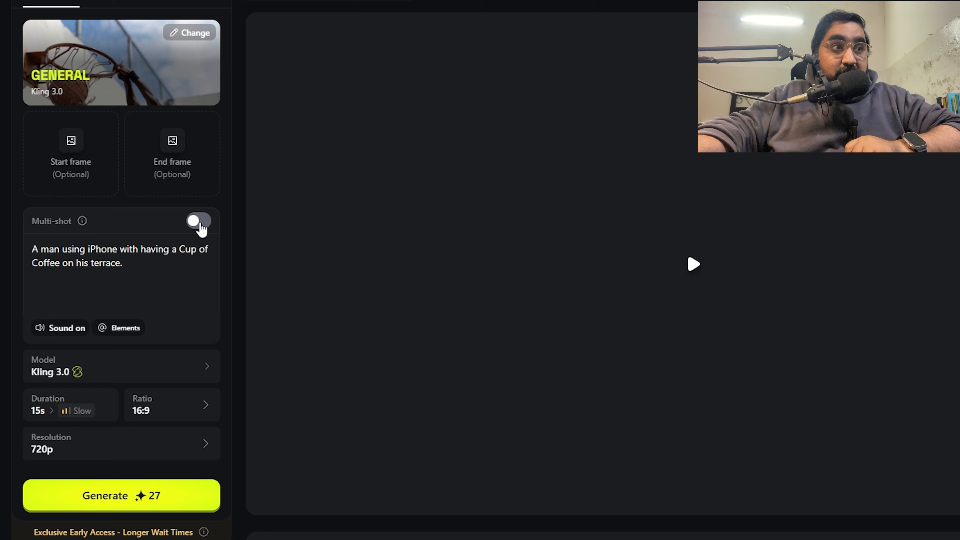
Step: Turn on Multi-shot and add a second and a third shot to the scene list
click(195, 223)
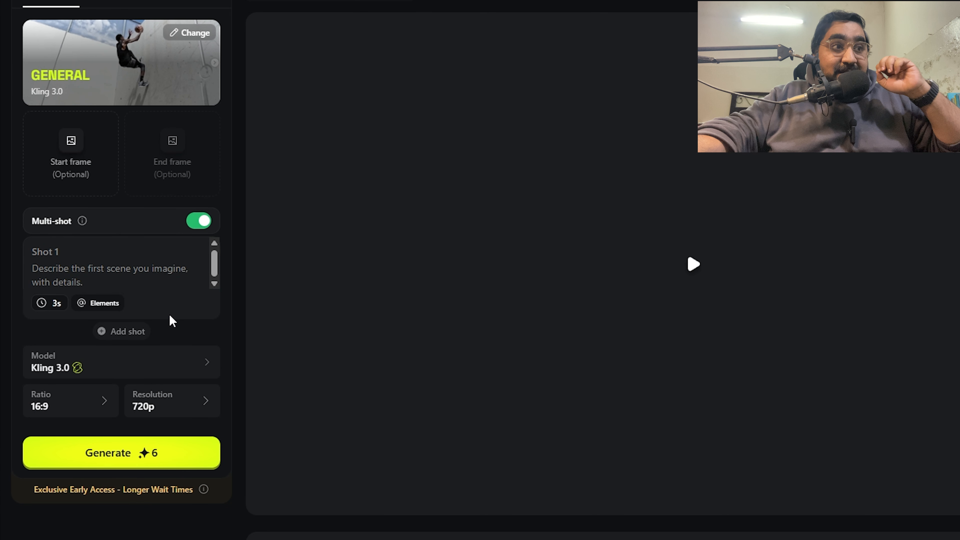
click(121, 333)
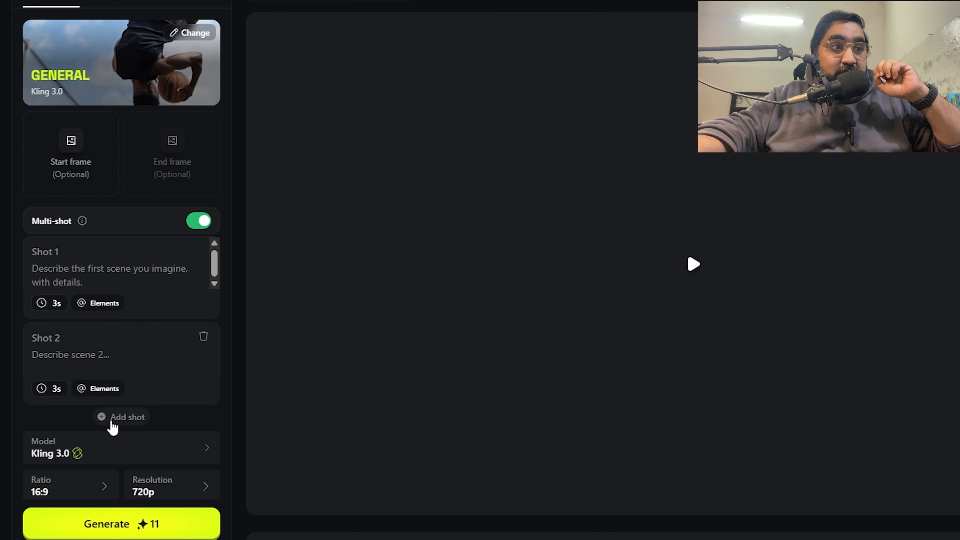
click(113, 419)
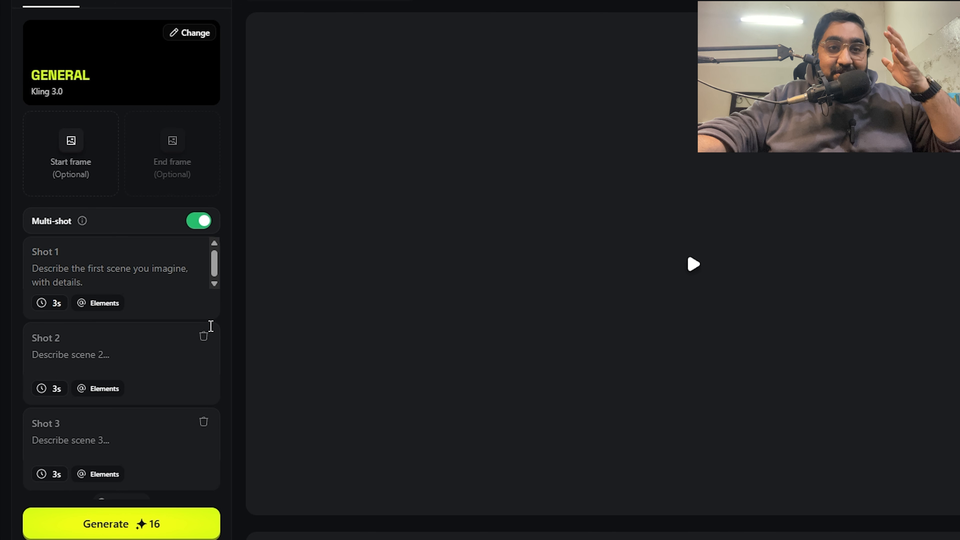
Step: Turn off Multi-shot and replace the prompt with an ultra-cinematic futuristic AI workspace description featuring glowing holographic screens, blue neon reflections and a smooth dolly-in
click(200, 224)
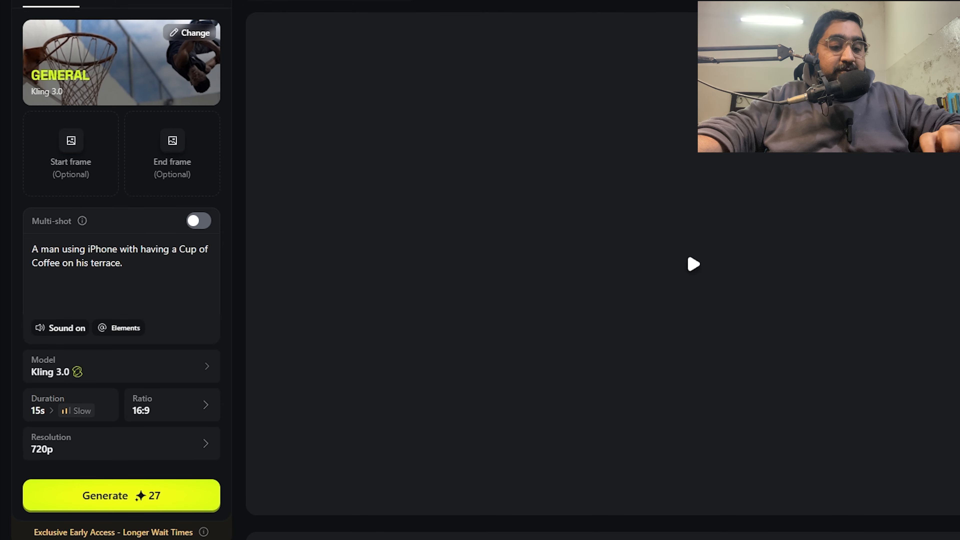
key(ctrl+a)
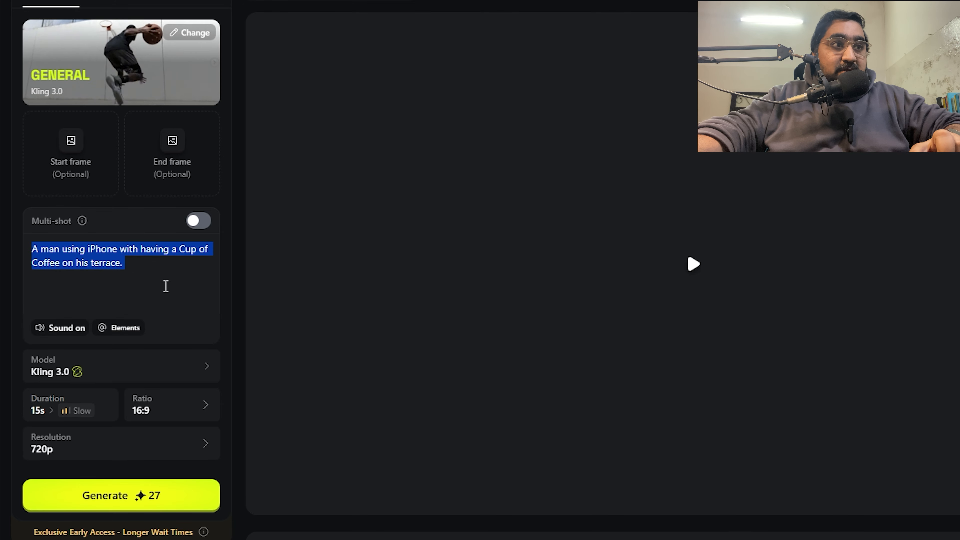
text(Ultra-cinematic shot of a futuristic AI workspace, glowing holographic screens, dark moody lighting, soft blue neon reflections, shallow depth of field, smooth camera dolly-in, realistic lighting, 4K, cinematic composition, cyberpunk aesthetic)
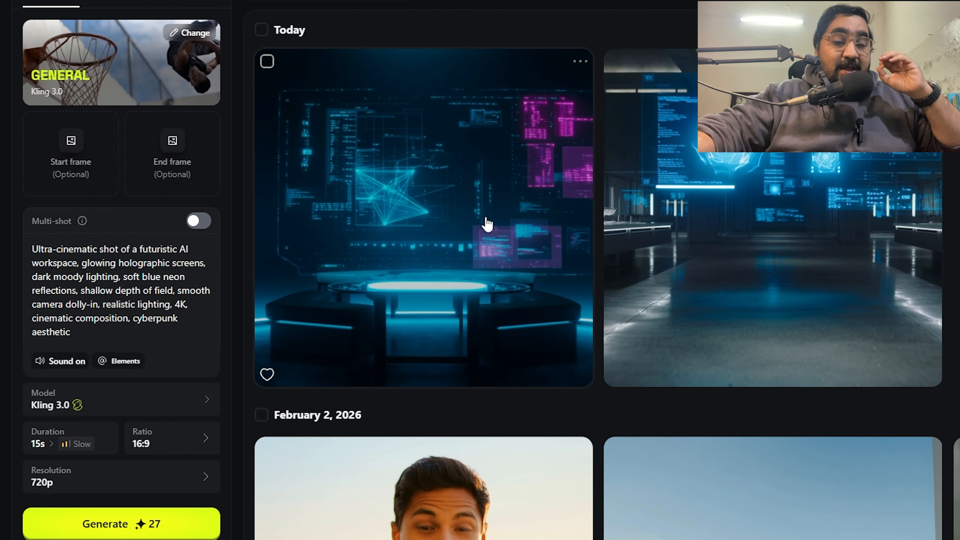
Step: Set the single-shot video's duration to 5 s and turn Multi-shot back on
click(46, 443)
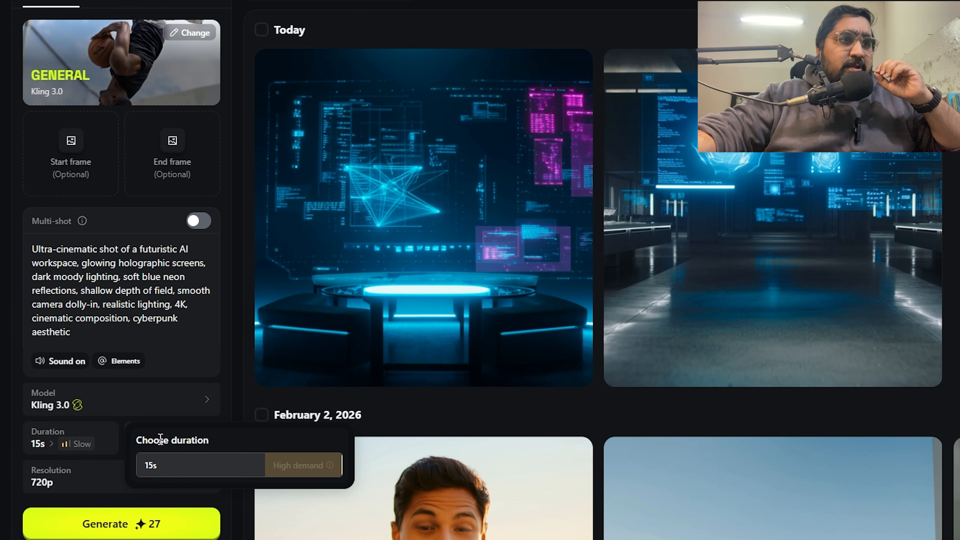
drag(260, 469, 171, 464)
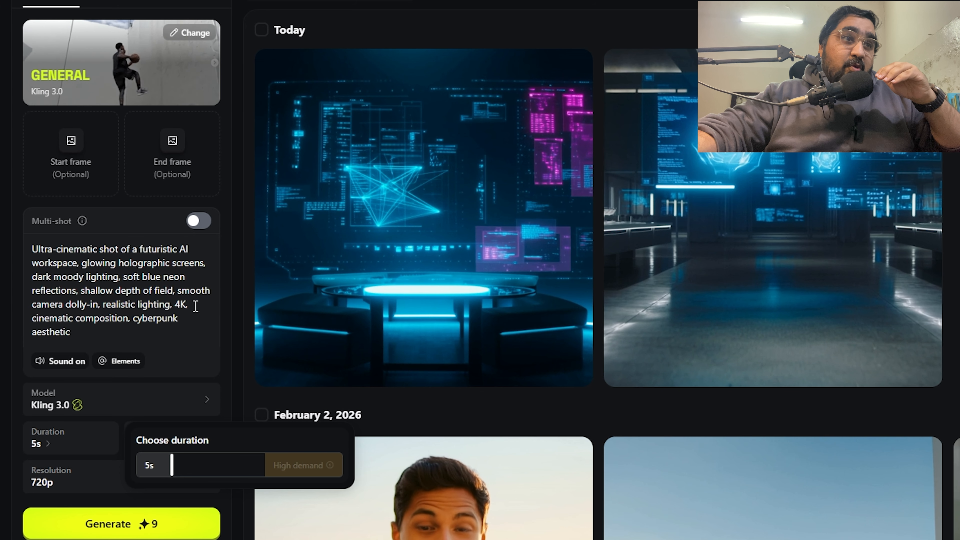
click(198, 223)
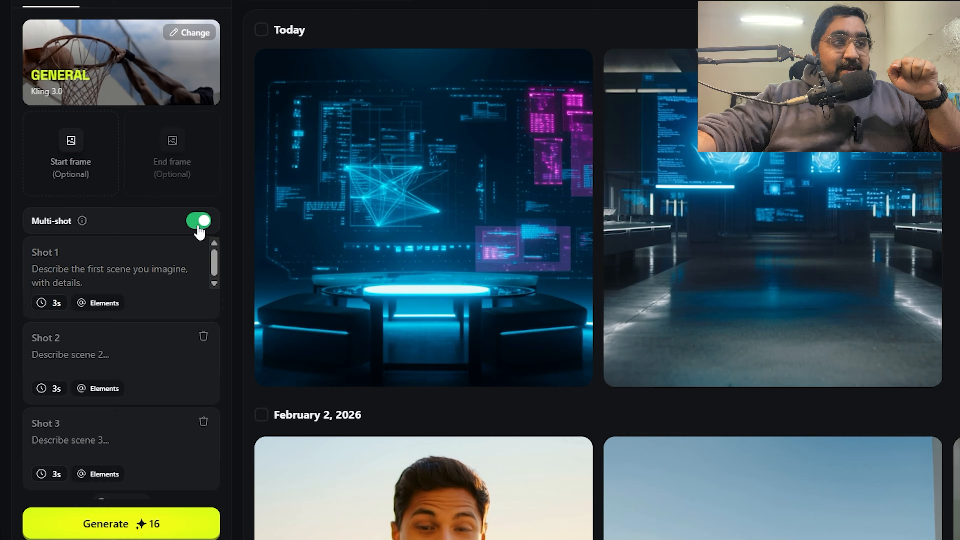
Step: Turn off Multi-shot and replace the prompt with a cinematic slow-motion shot of a man running at sunrise, with golden hour lighting and dust particles
click(199, 223)
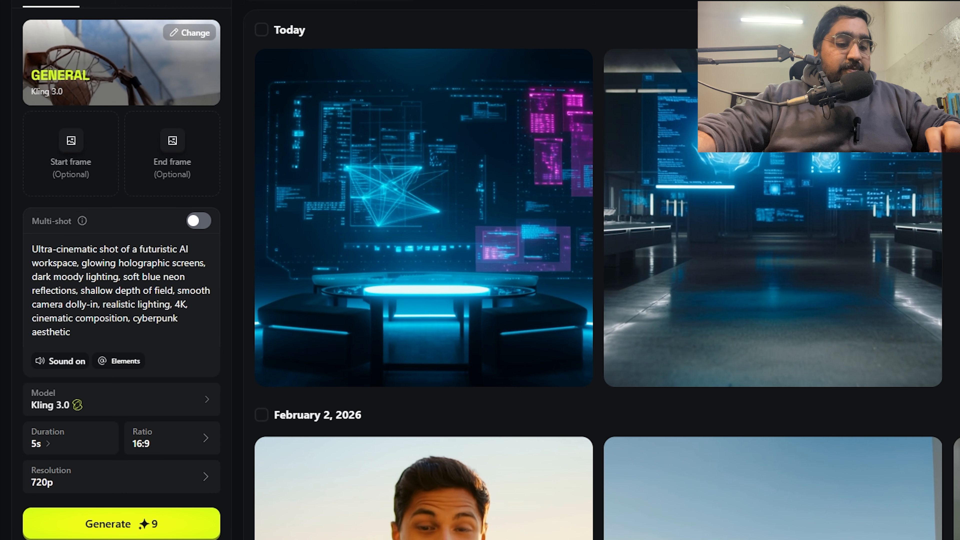
drag(110, 331, 40, 248)
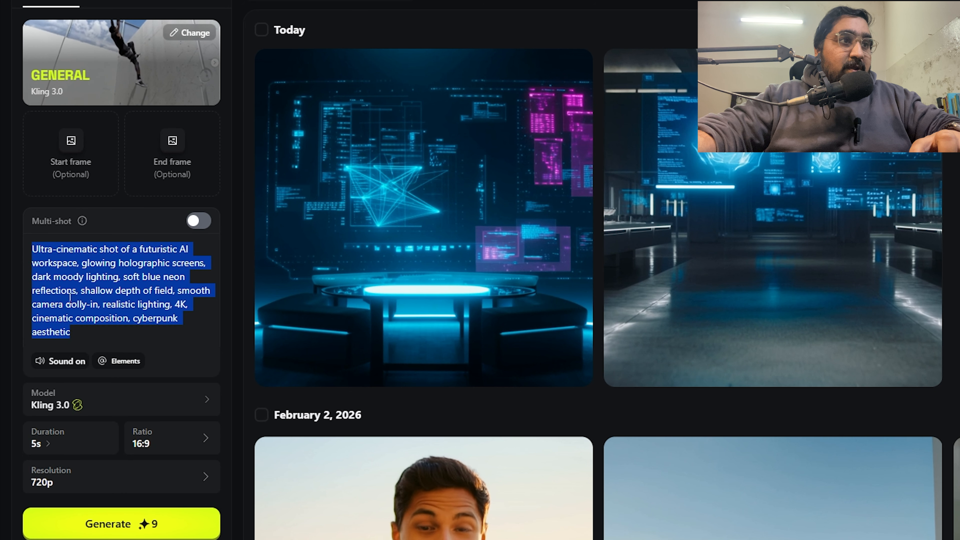
text(Cinematic slow-motion shot of a man running at sunrise, golden hour lighting, dust particles in air, soft lens flare, dramatic sky, smooth tracking shot, film look, 60fps slow motion, inspirational mood)
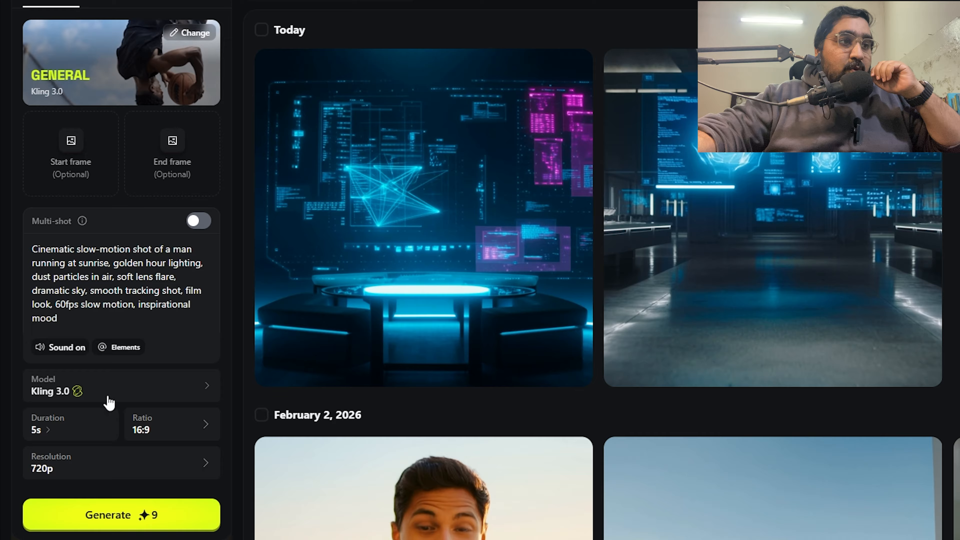
Step: Generate the 5 s, 720p video of the man running at sunrise and play the result in the large view
click(149, 522)
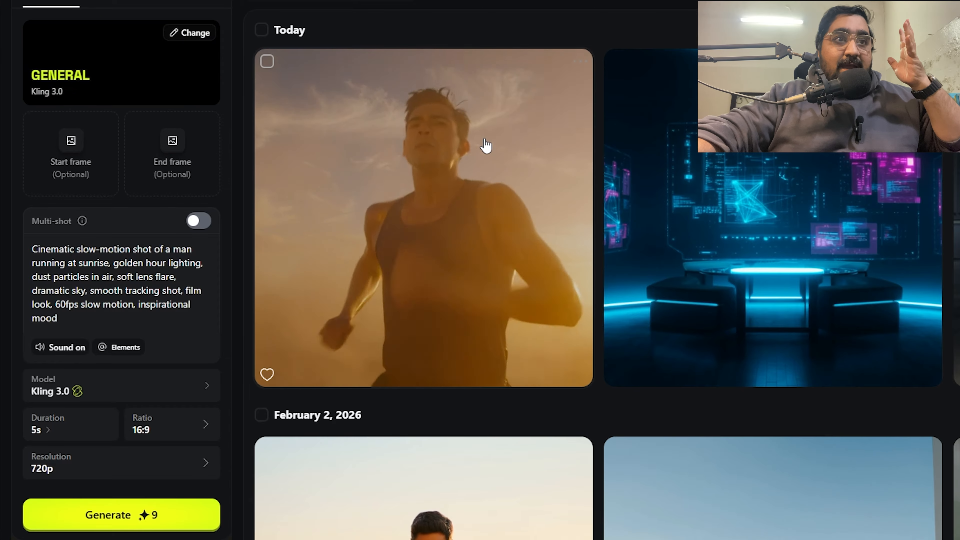
click(386, 253)
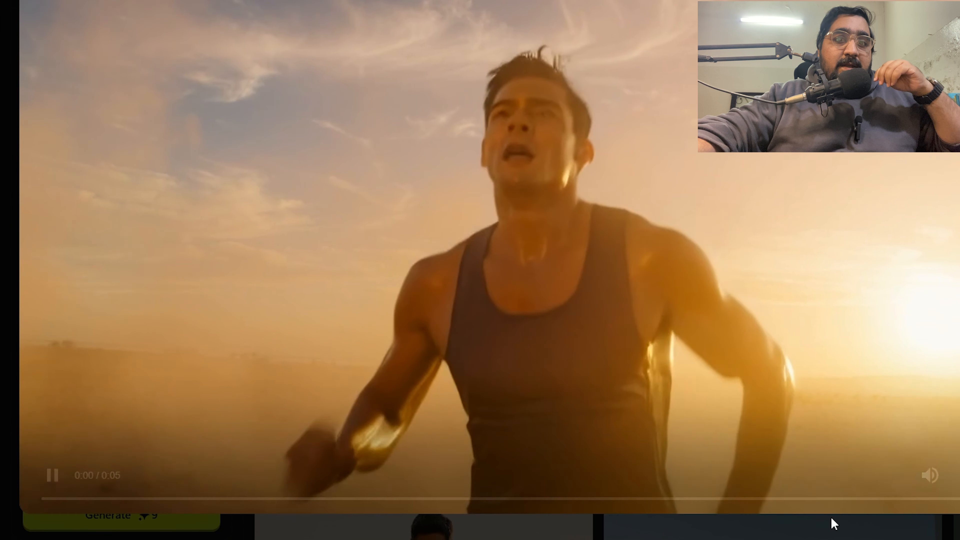
click(824, 526)
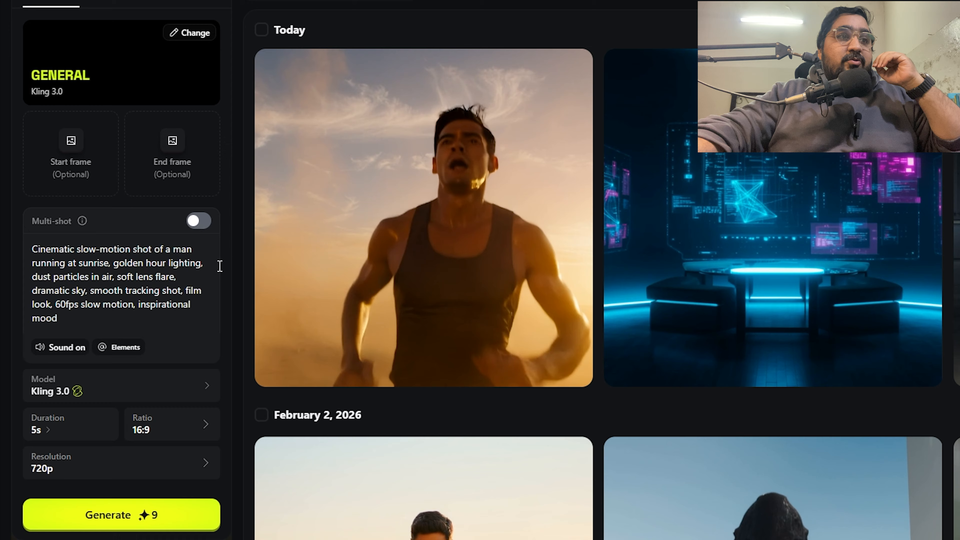
Step: Turn on Multi-shot and set Shot 1 to "Wide aerial shot of a futuristic city at night, neon lights, flying cars, cinematic cyberpunk mood"
click(198, 227)
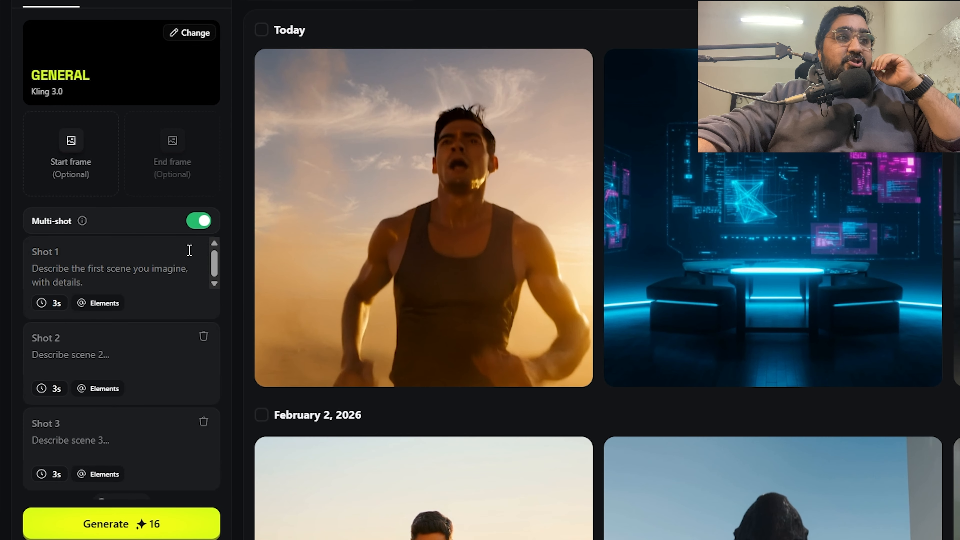
scroll(193, 386, down, 3)
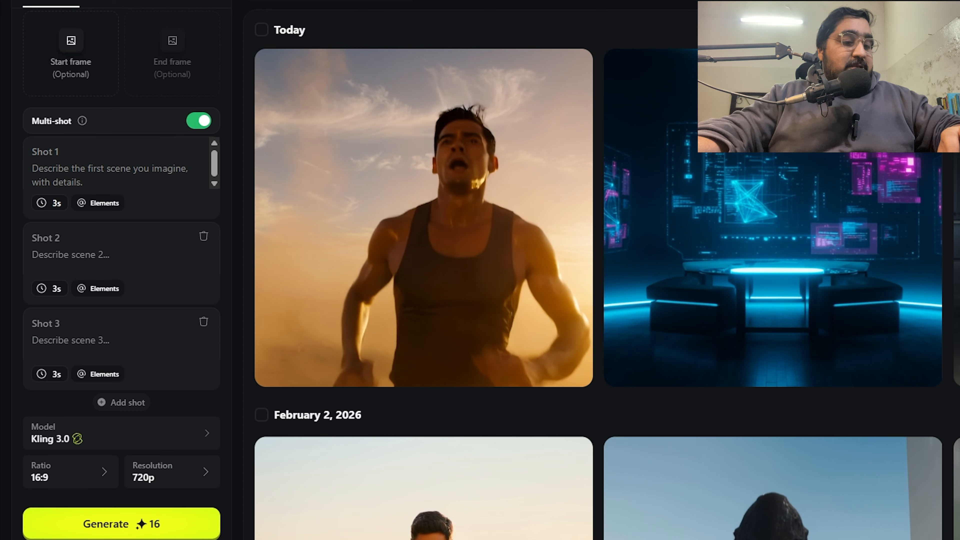
click(127, 167)
text(Wide aerial shot of a futuristic city at night, neon lights, flying cars, cinematic cyberpunk mood)
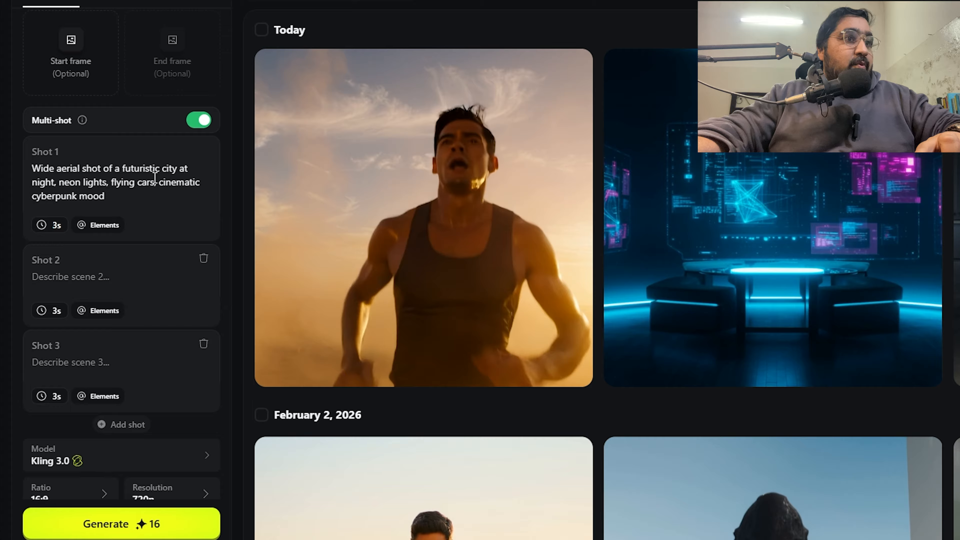
Step: Reuse Shot 1's prompt for Shot 2 and set Shot 3 to "Medium shot of a person interacting with the hologram, cinematic lighting, dramatic shadows"
click(122, 283)
text(Wide aerial shot of a futuristic city at night, neon lights, flying cars, cinematic cyberpunk mood)
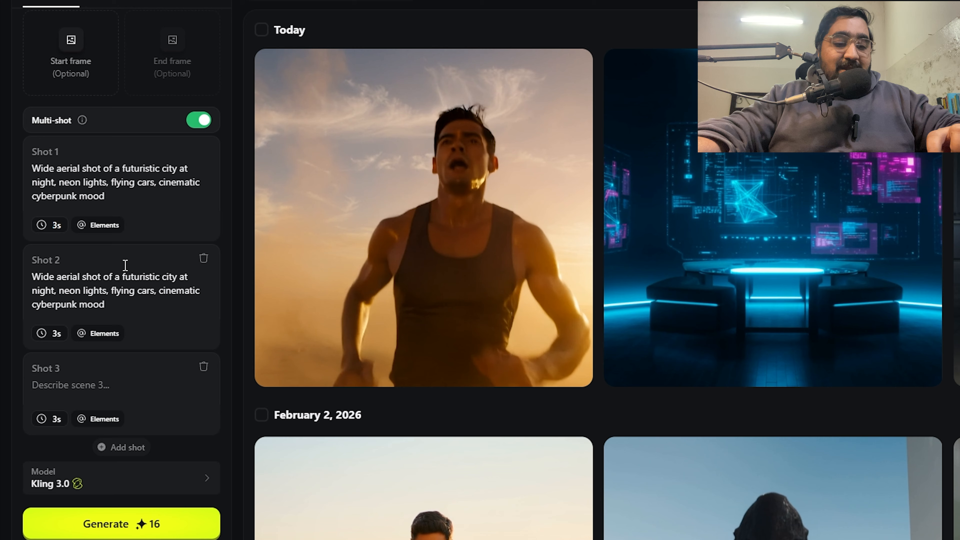
click(74, 392)
text(Medium shot of a person interacting with the hologram, cinematic lighting, dramatic shadows)
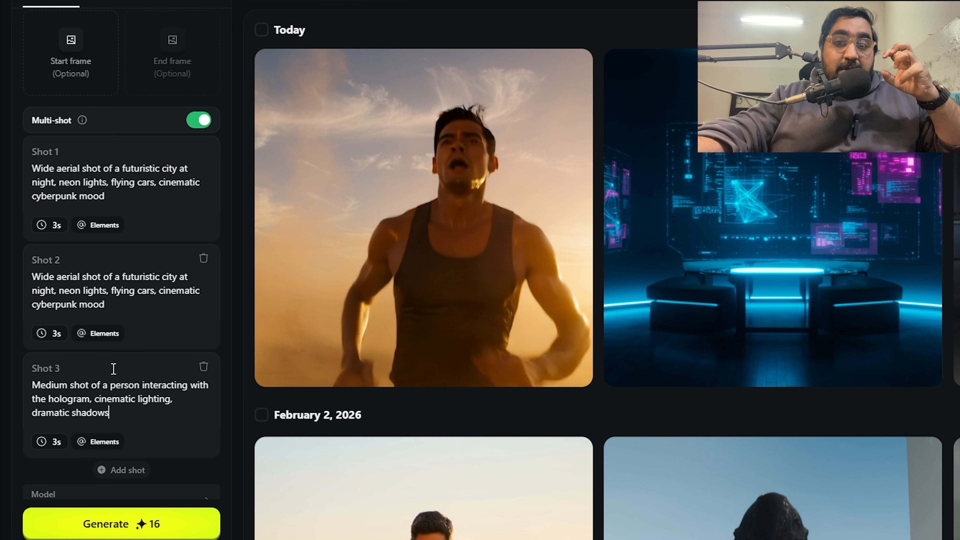
Step: Generate the three-shot video at 16:9 and 720p, and compare the result with the shot prompts
scroll(180, 390, down, 2)
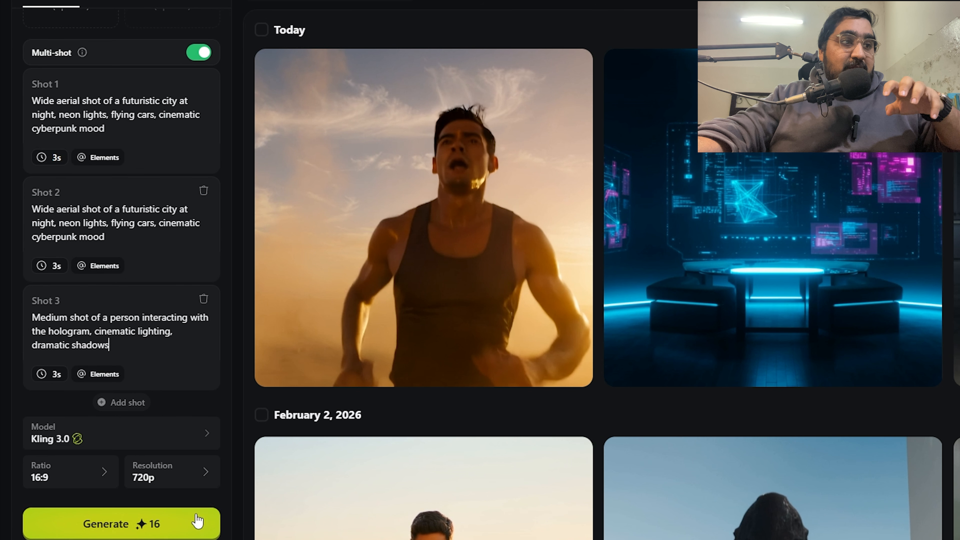
click(134, 524)
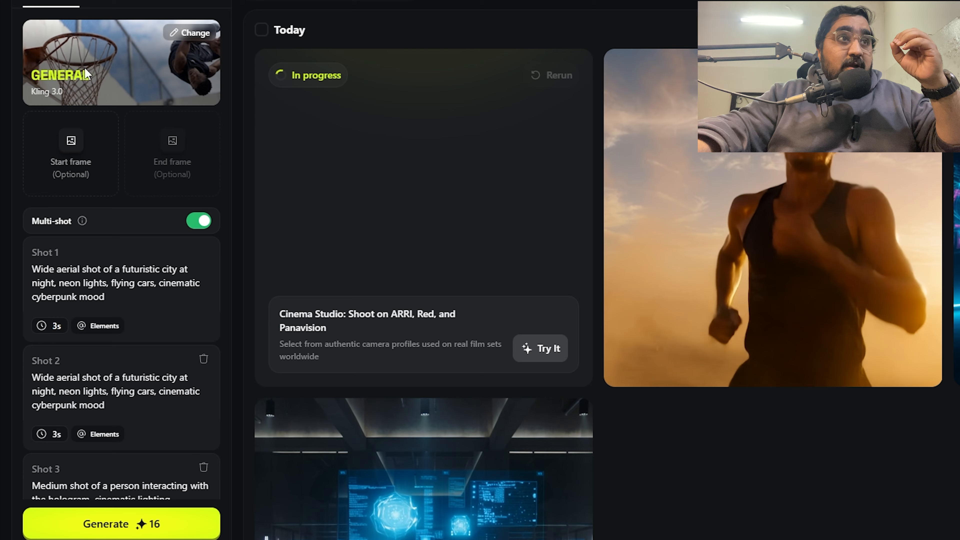
mouse_move(91, 1)
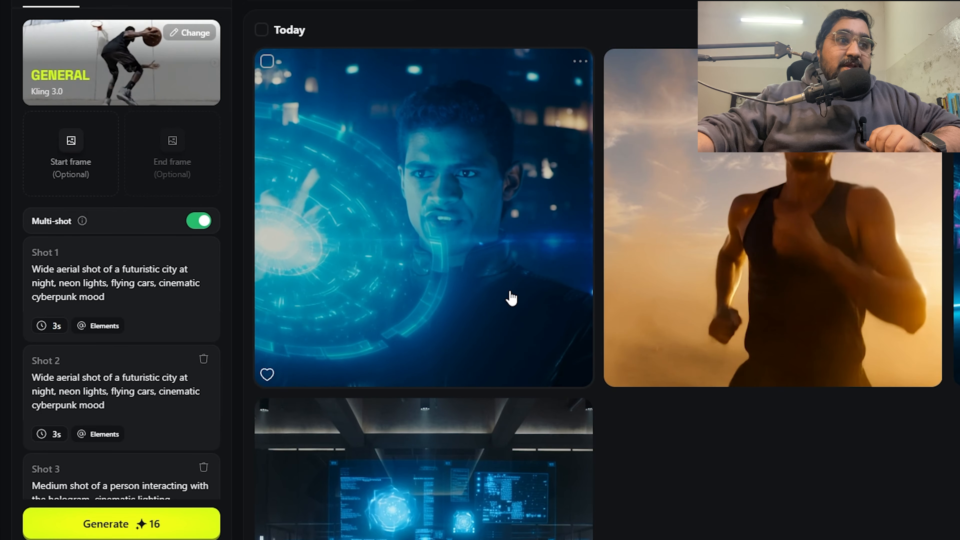
scroll(142, 467, down, 3)
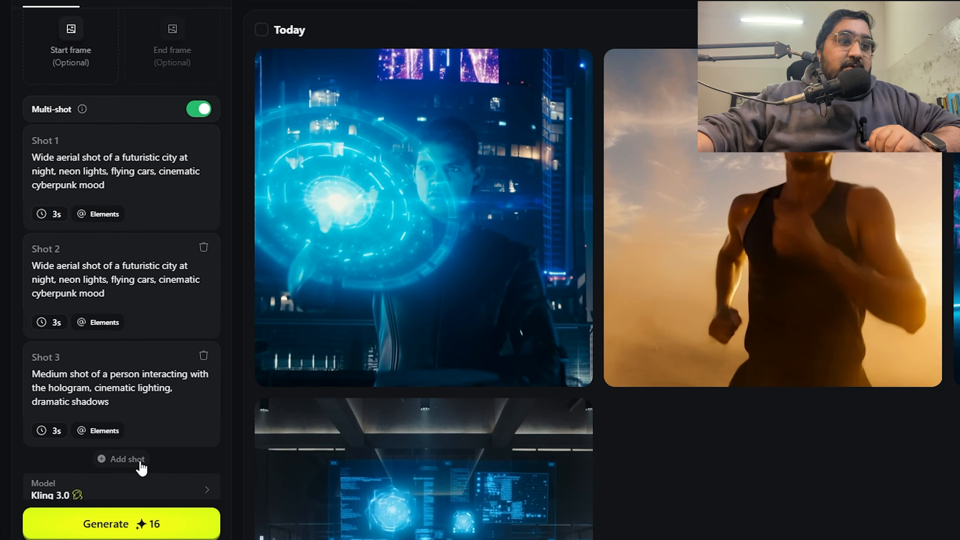
scroll(142, 467, down, 1)
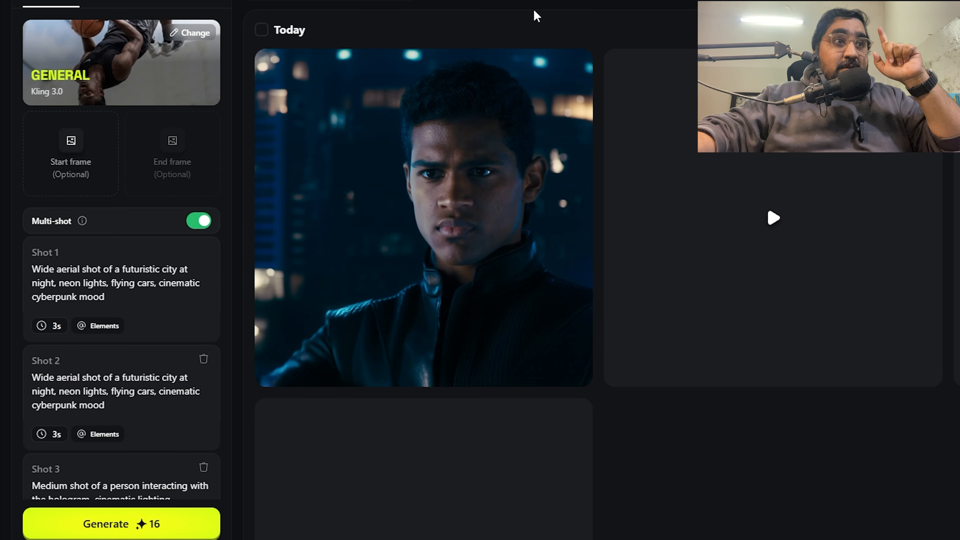
Step: Upload a portrait photo as the start frame and generate a 5 s single-shot video with the prompt "make me running on the road."
click(67, 174)
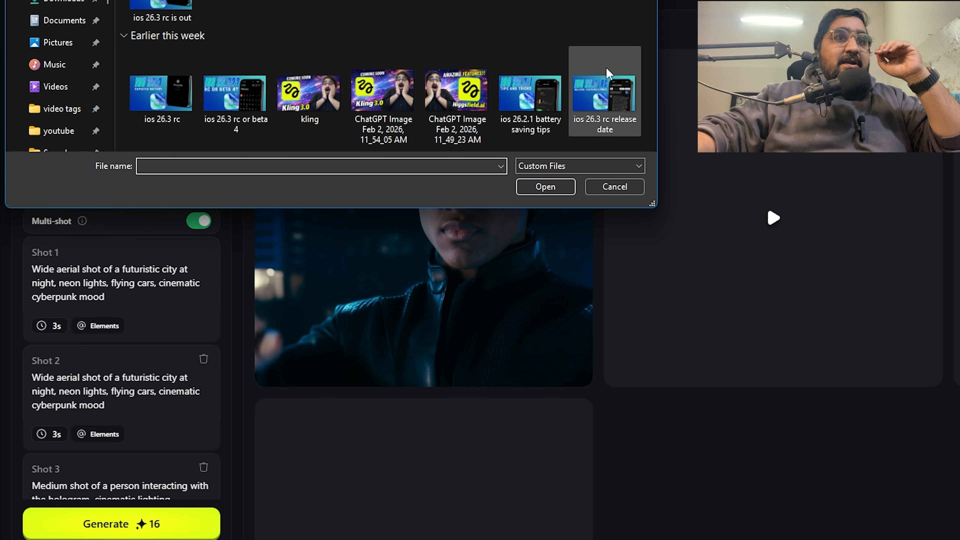
scroll(605, 76, down, 3)
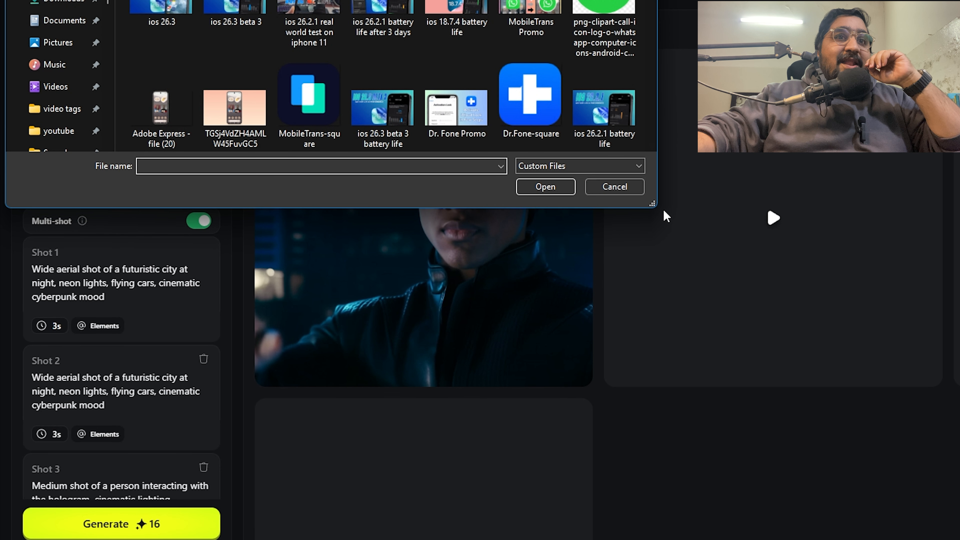
drag(653, 205, 782, 352)
scroll(722, 211, up, 5)
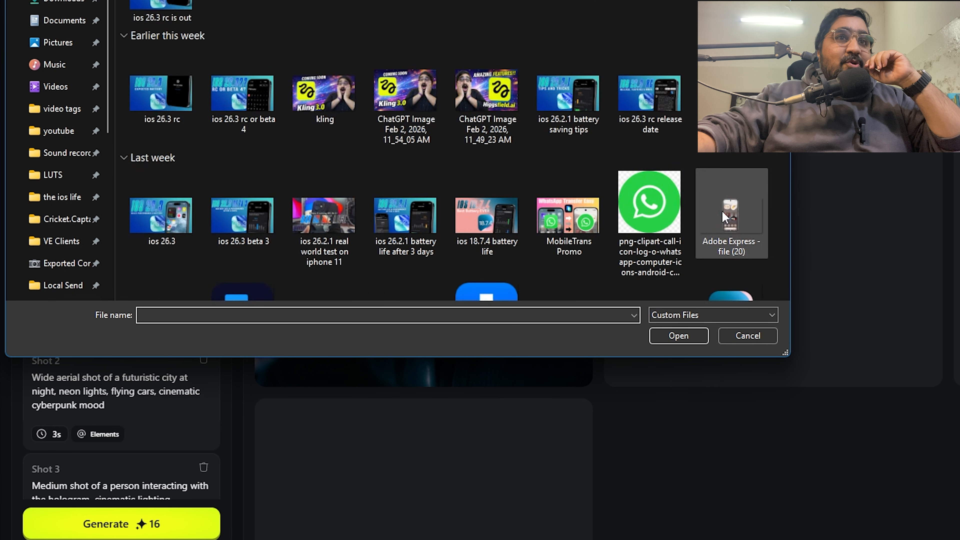
scroll(722, 212, down, 3)
scroll(754, 214, up, 3)
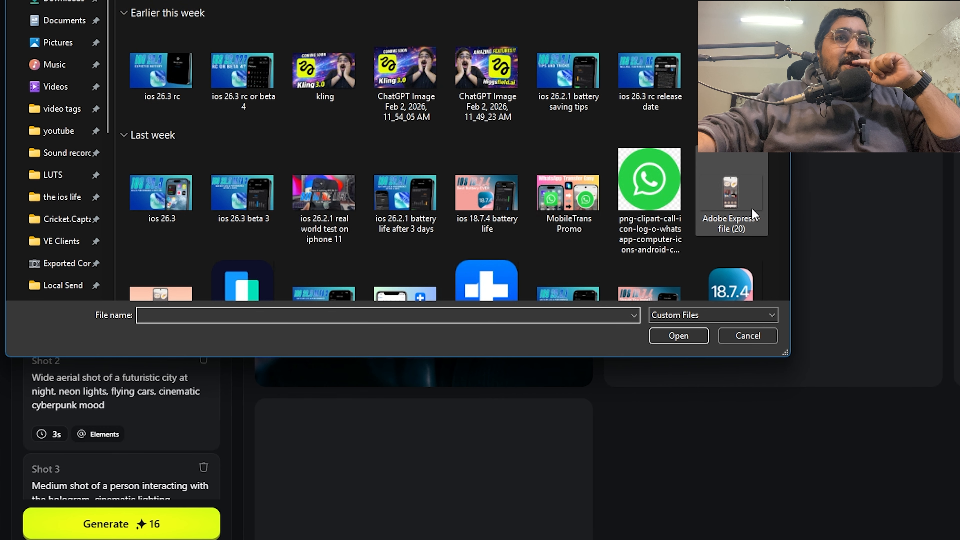
scroll(751, 208, down, 3)
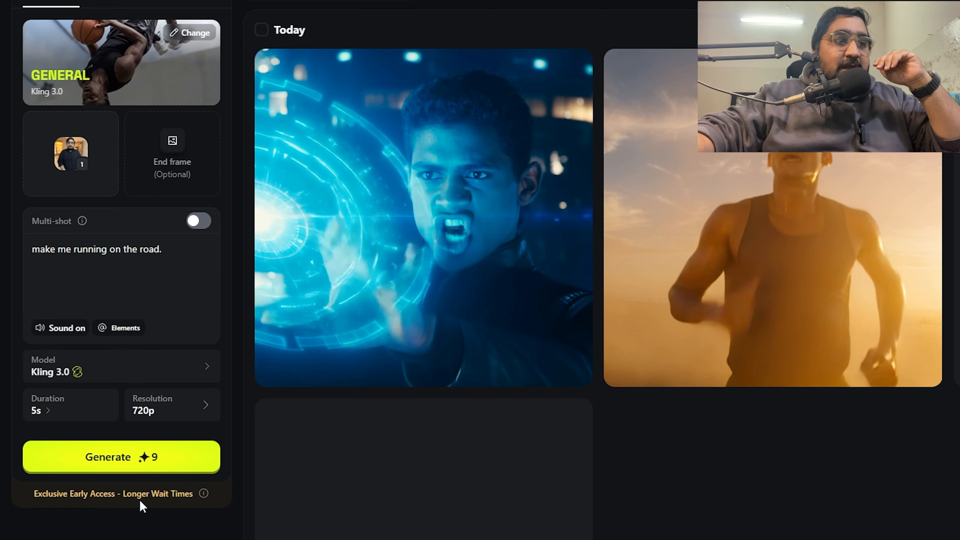
click(137, 453)
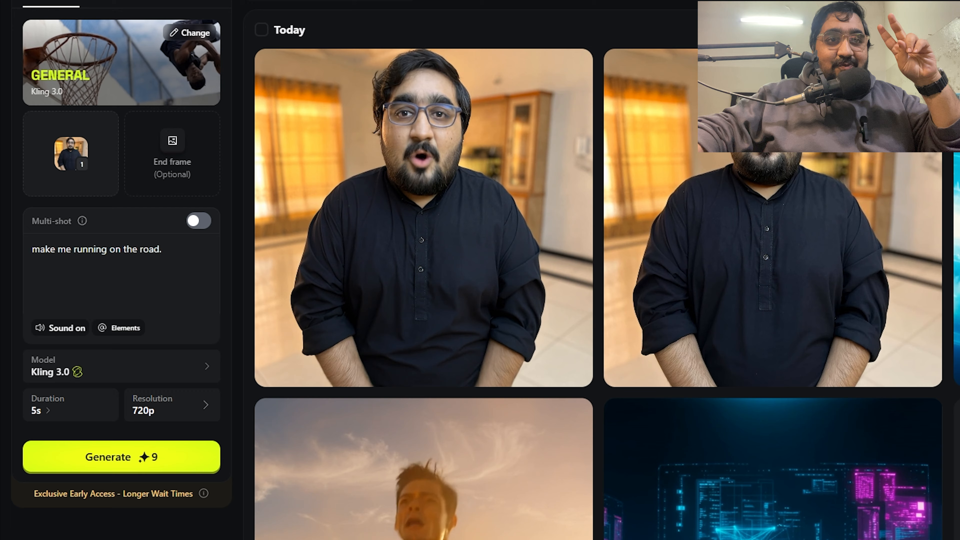